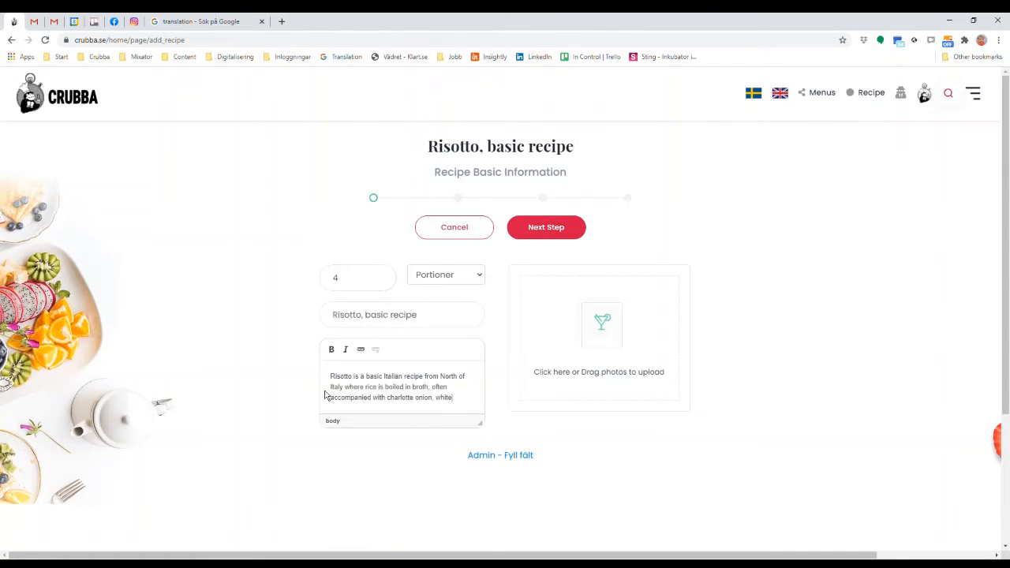
# Complete the recipe description with "with charlotte onion, white wine, and grated Parmesan cheese." and upload the recipe photos
pyautogui.write('with charlotte onion, white wine')
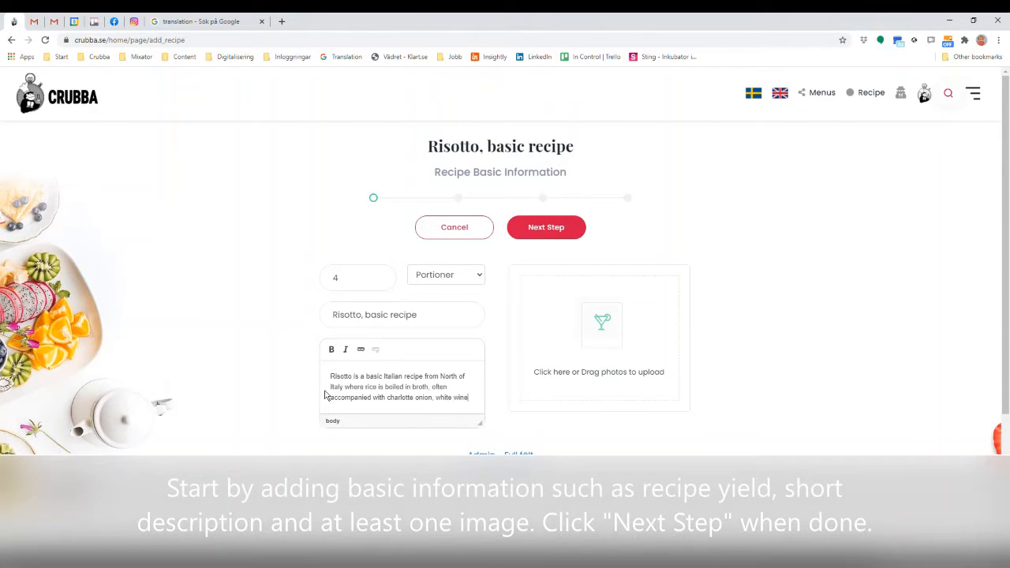
pyautogui.write(', a')
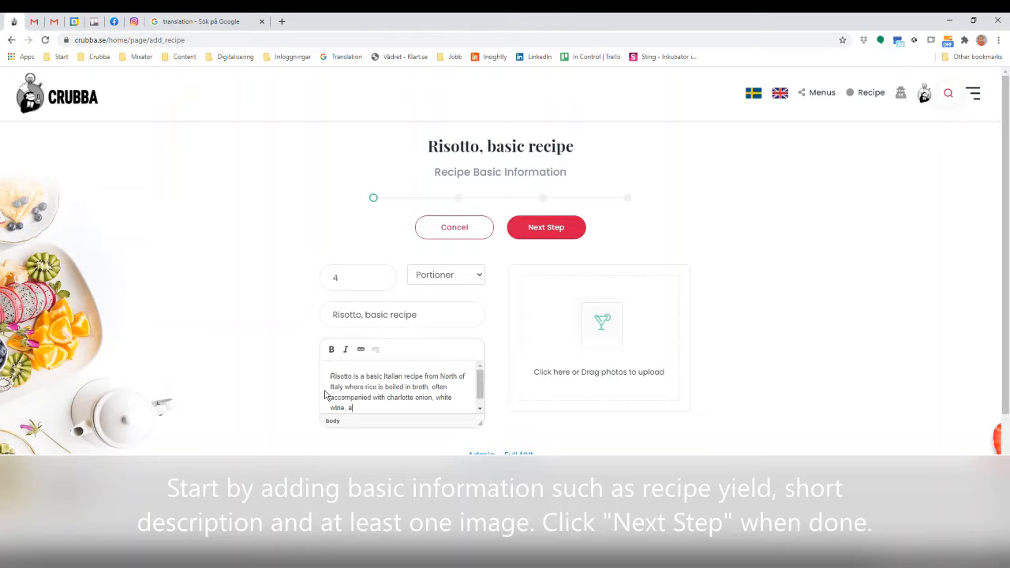
pyautogui.write('nd grated Parmesan cheese.')
pyautogui.click(574, 345)
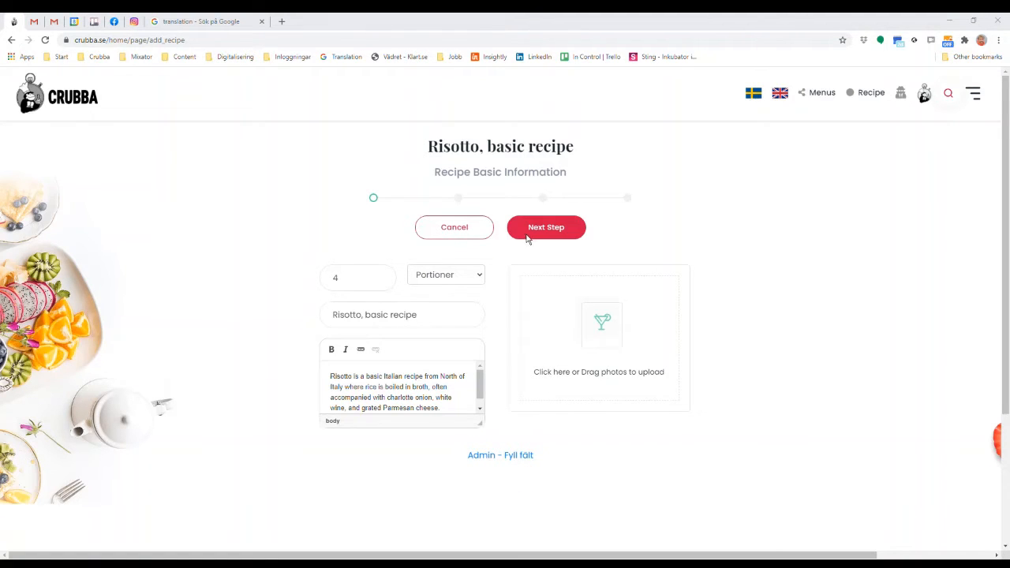
pyautogui.click(929, 550)
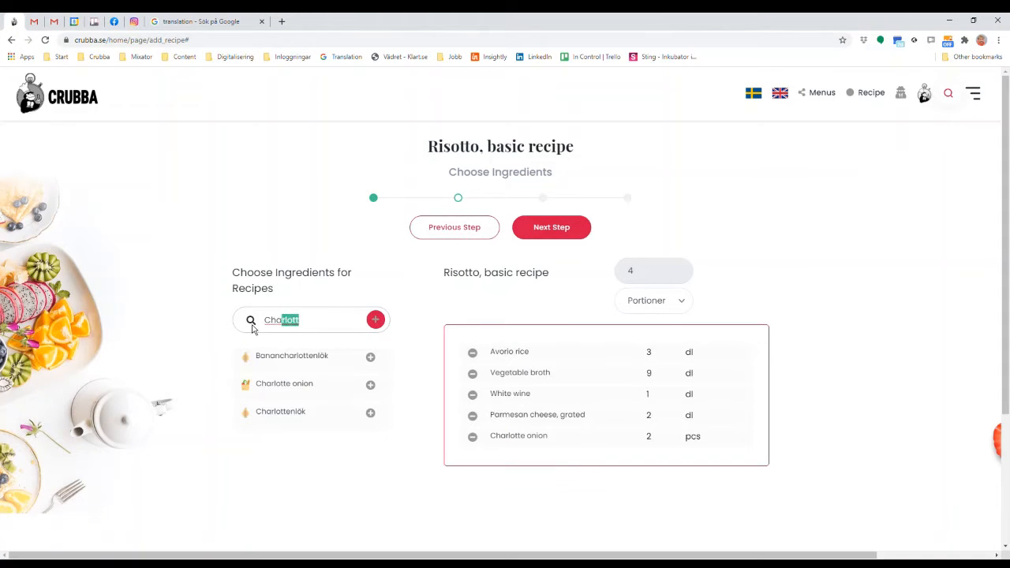
# Search for and add Salt-Pepper without an amount, and olive oil with an amount of 0.5 dl, to the recipe's ingredients
pyautogui.moveTo(254, 326); pyautogui.dragTo(250, 324)
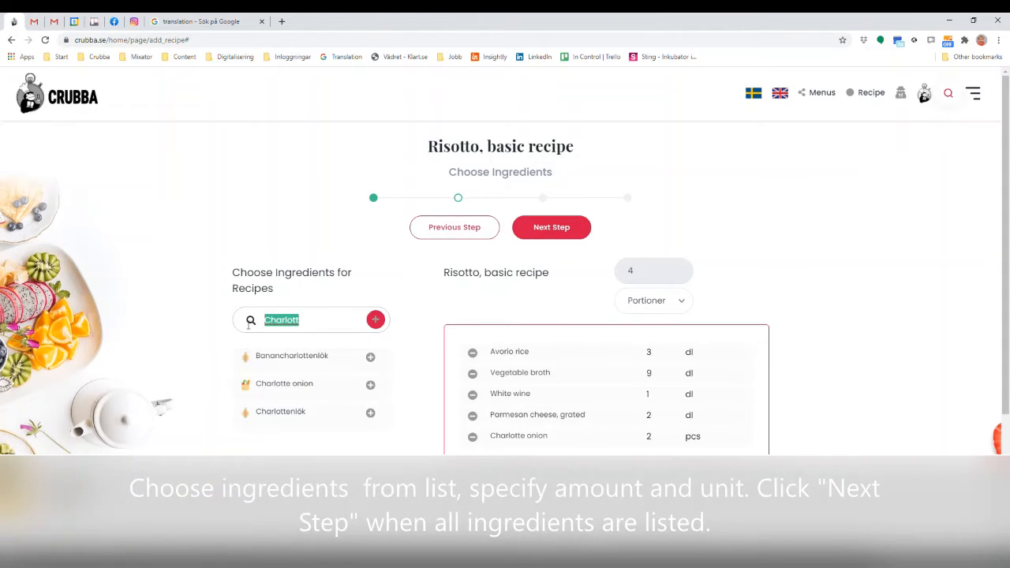
pyautogui.write('Salt')
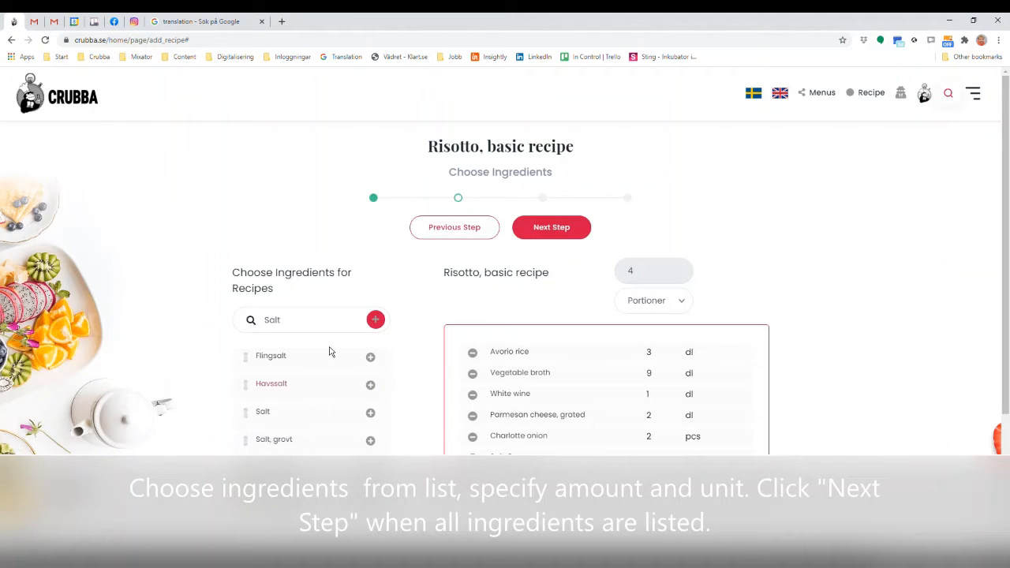
pyautogui.moveTo(320, 330); pyautogui.dragTo(254, 330)
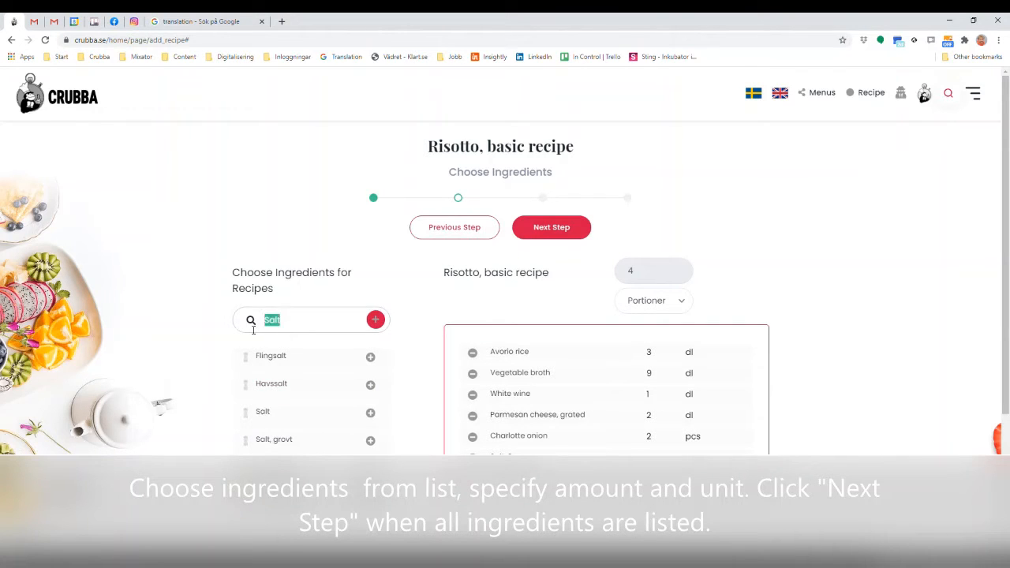
pyautogui.write('Olive')
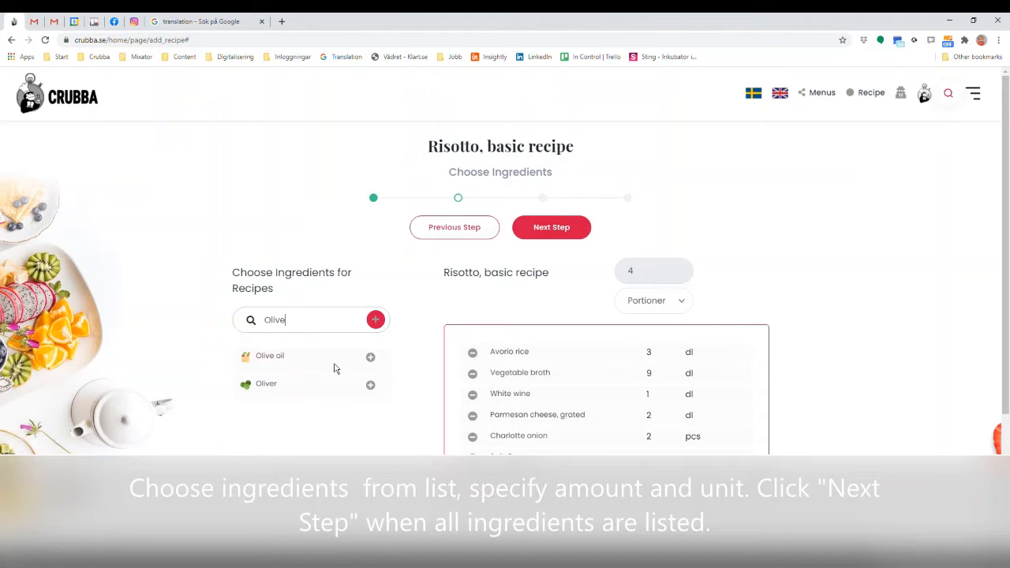
pyautogui.click(370, 359)
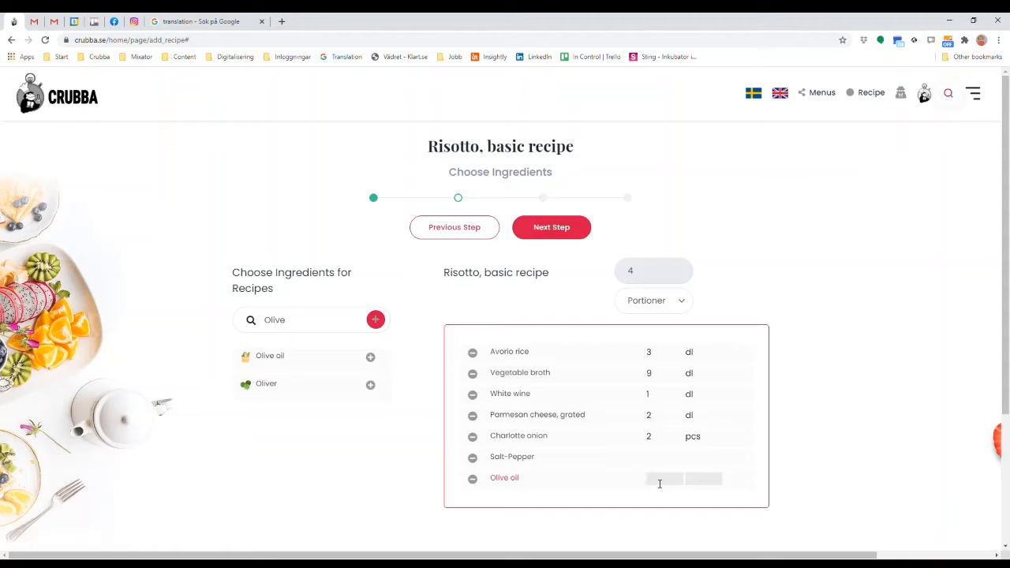
pyautogui.write('0.5')
pyautogui.press('Tab')
pyautogui.write('dl')
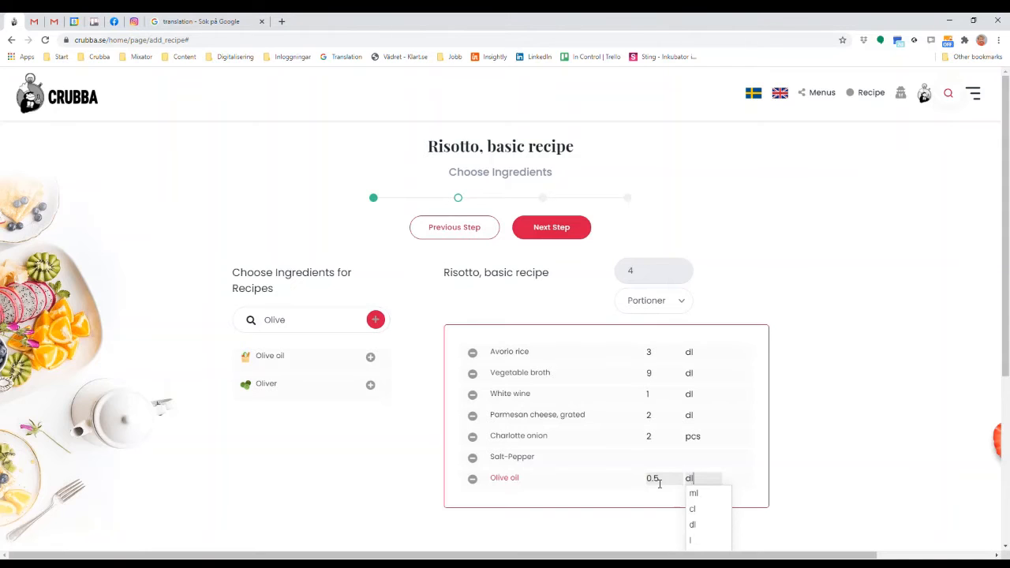
pyautogui.press('Return')
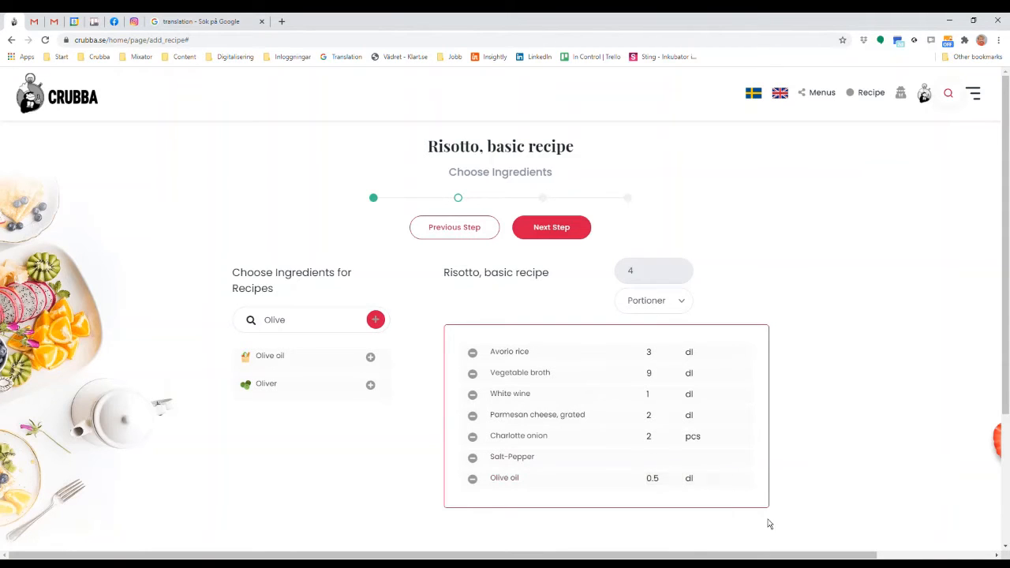
# Advance to the cooking steps and assign Charlotte onion, Avorio rice and Olive oil to the first step
pyautogui.click(550, 231)
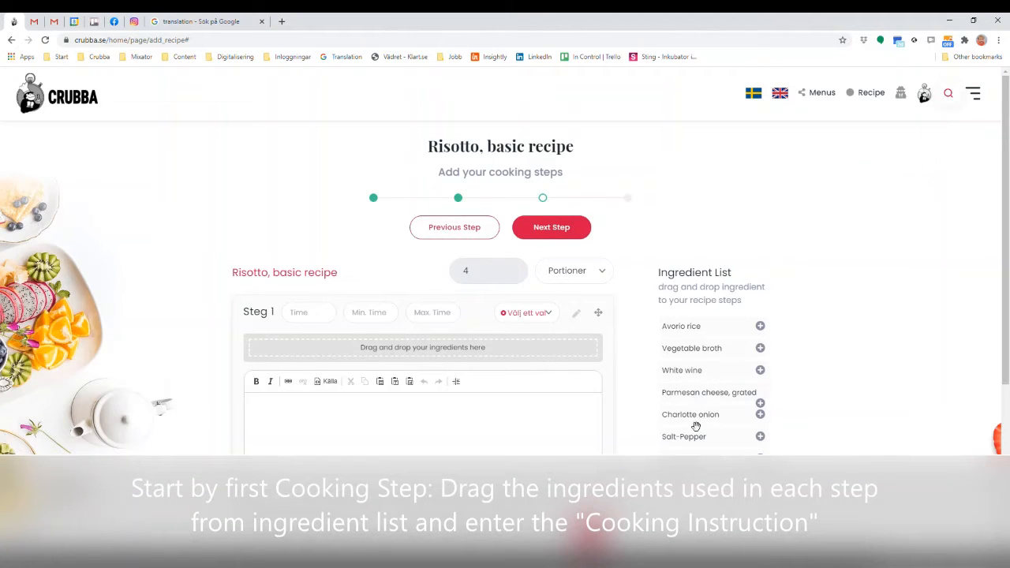
pyautogui.moveTo(698, 420); pyautogui.dragTo(399, 355)
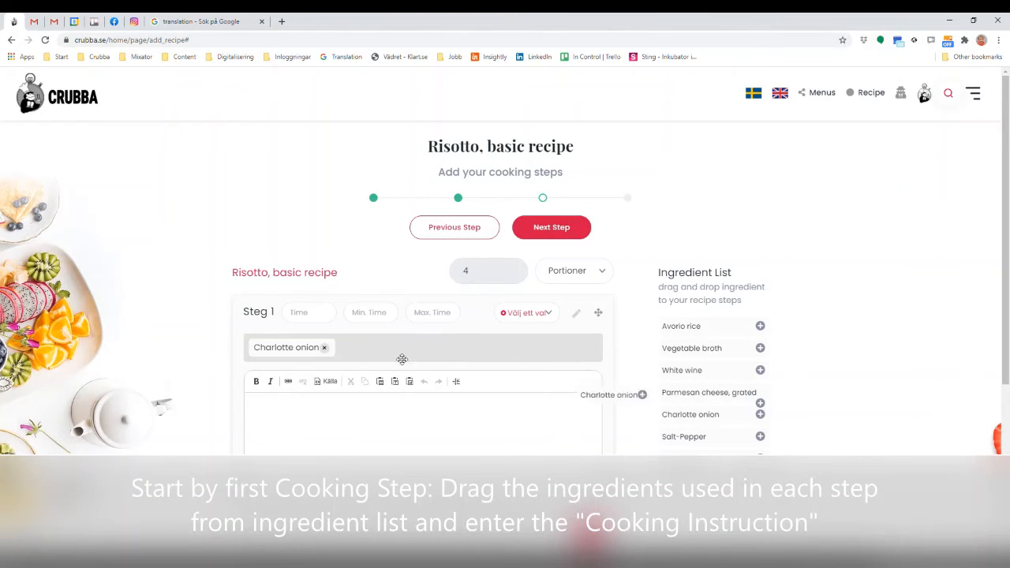
pyautogui.moveTo(702, 334); pyautogui.dragTo(462, 356)
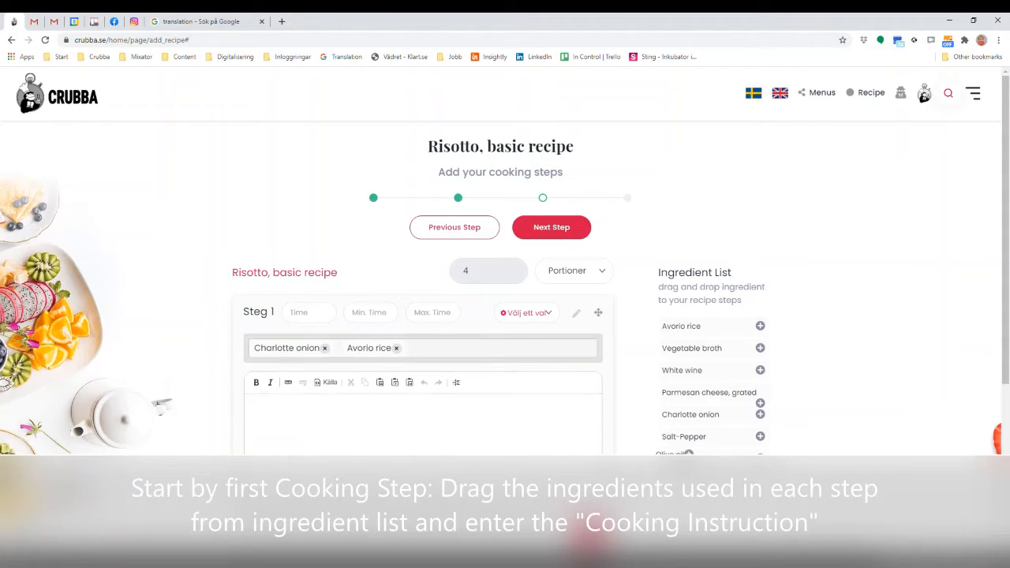
pyautogui.moveTo(686, 458); pyautogui.dragTo(489, 356)
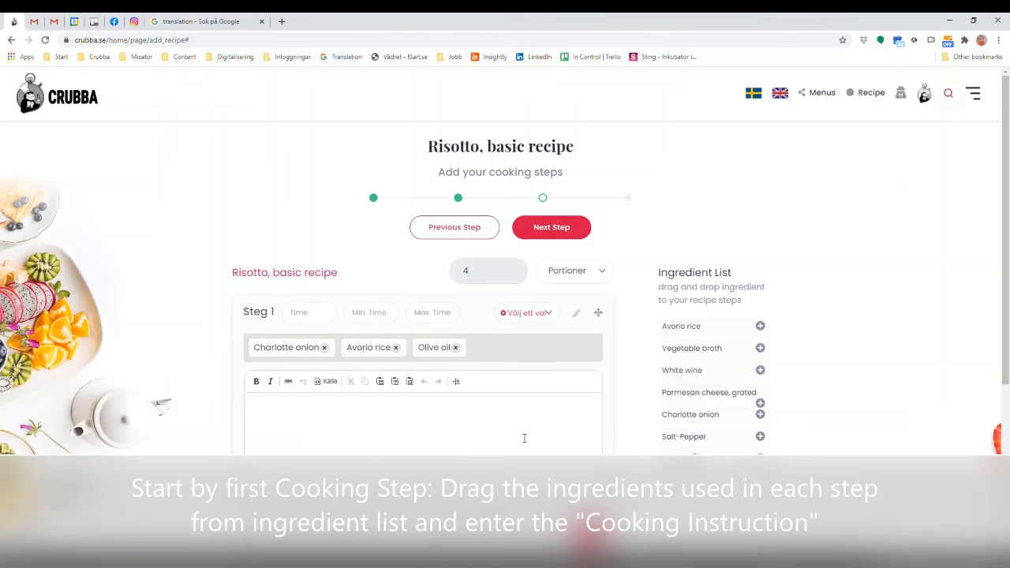
# Write the first cooking step's instruction, beginning with "Peel and chop the charlotte onion."
pyautogui.click(346, 412)
pyautogui.write('Peel and chop the')
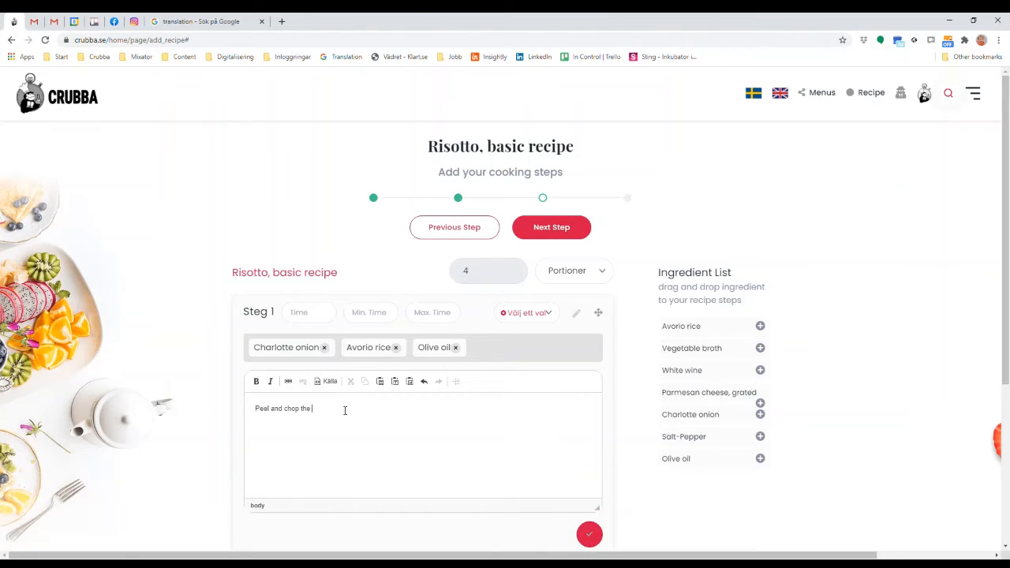
pyautogui.write(' cha')
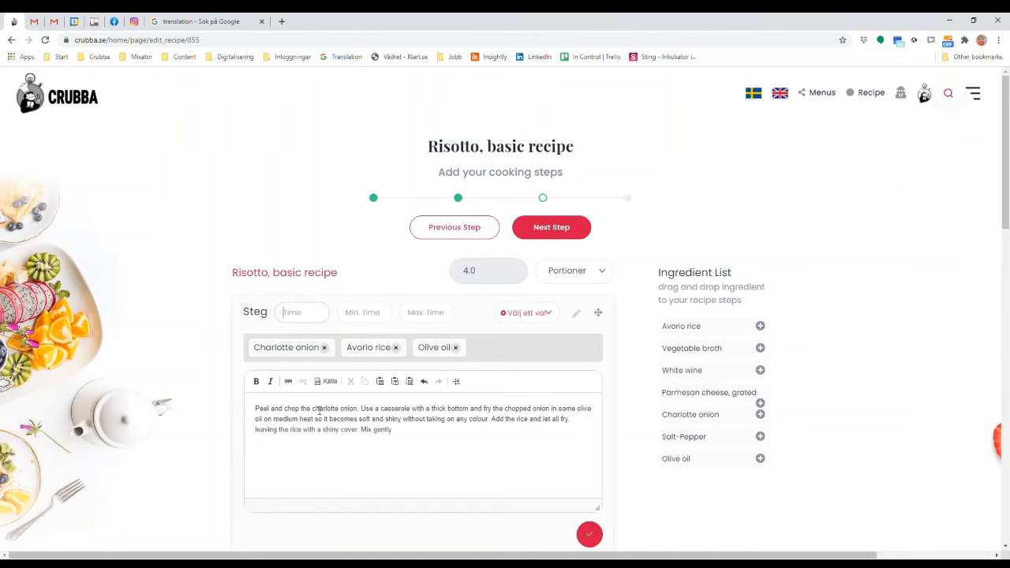
# Set the first cooking step's time to 4, minimum time to 3 and maximum time to 10 minutes
pyautogui.click(312, 317)
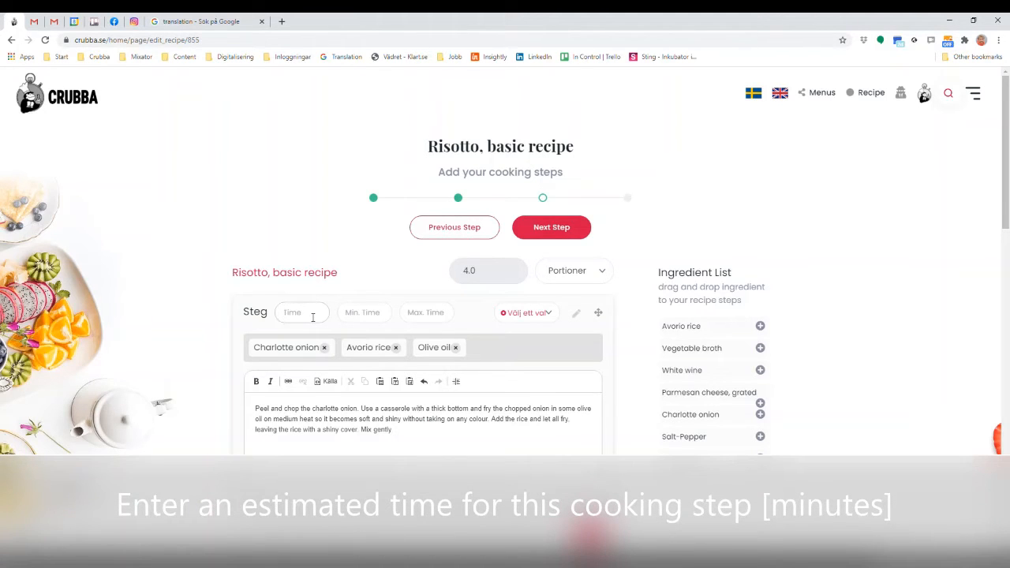
pyautogui.write('4')
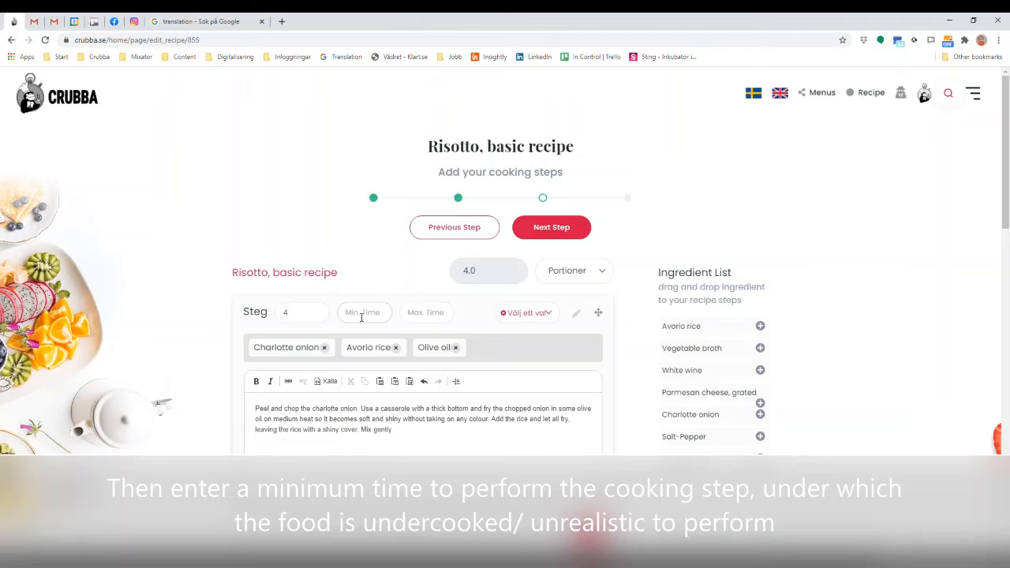
pyautogui.click(361, 315)
pyautogui.write('3')
pyautogui.click(431, 318)
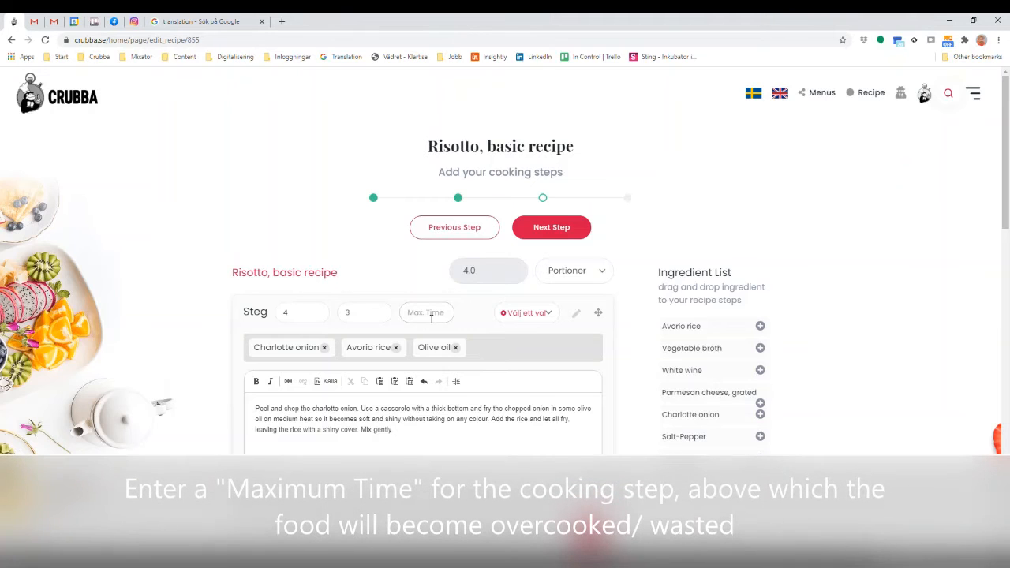
pyautogui.write('10')
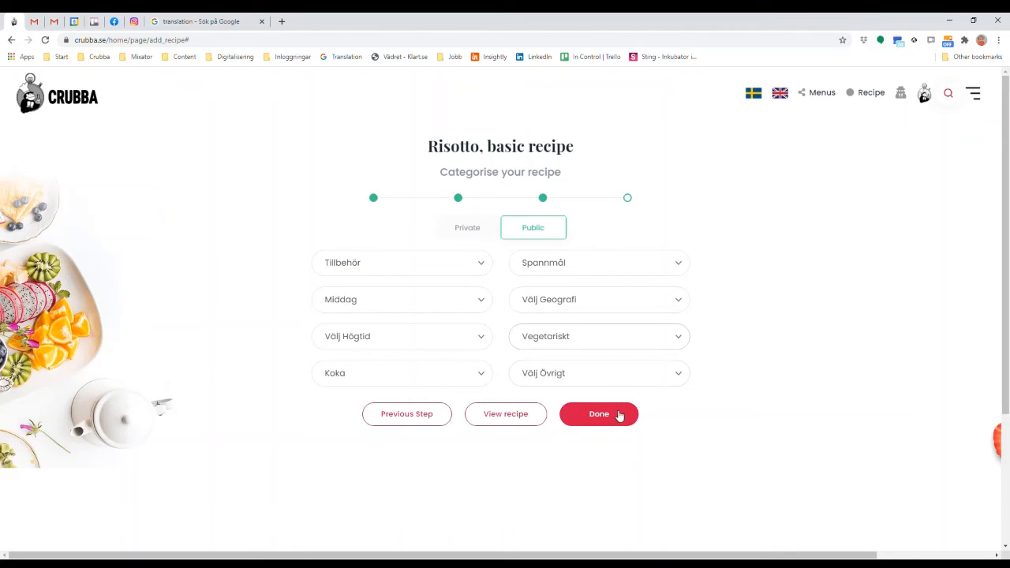
# Finish the categorised recipe and open Risotto, basic recipe to review its second photo, cooking steps and ingredients
pyautogui.click(620, 415)
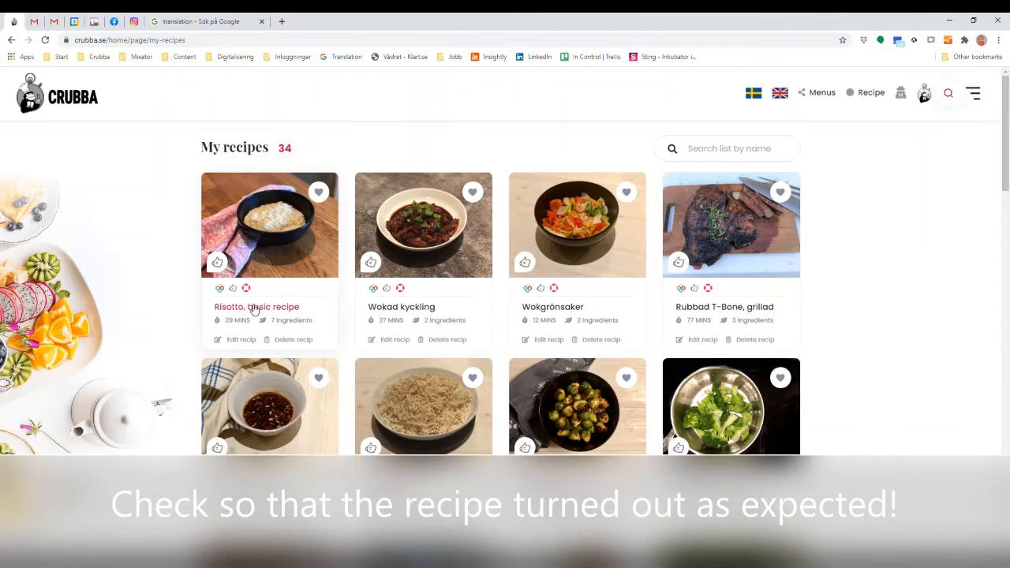
pyautogui.click(254, 309)
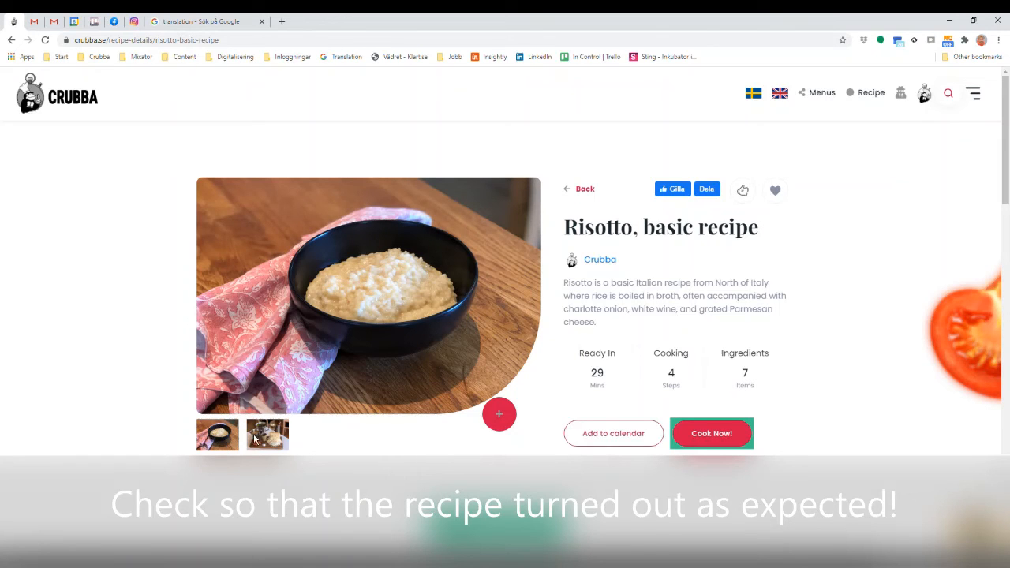
pyautogui.click(279, 442)
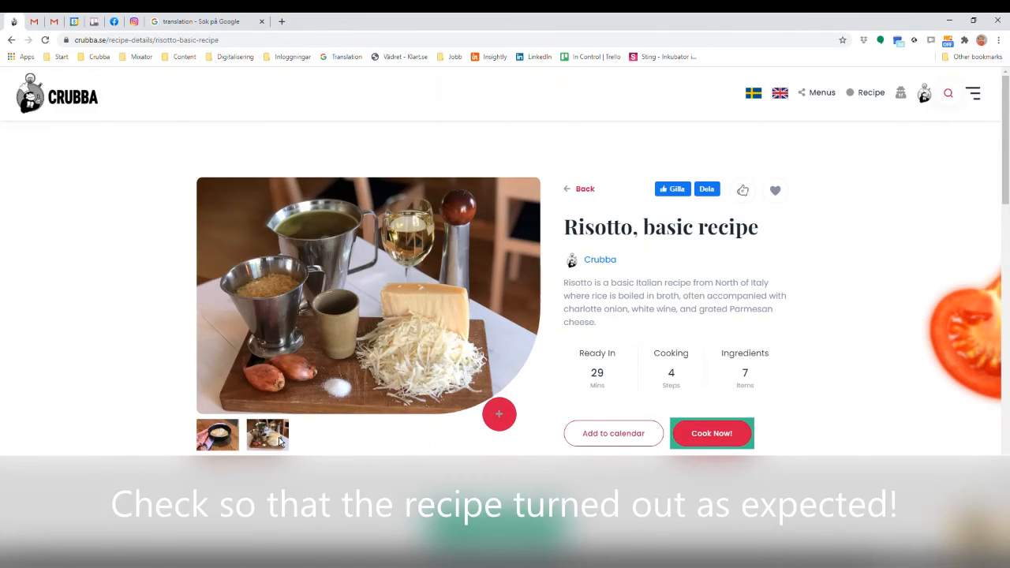
pyautogui.scroll(-5, 279, 442)
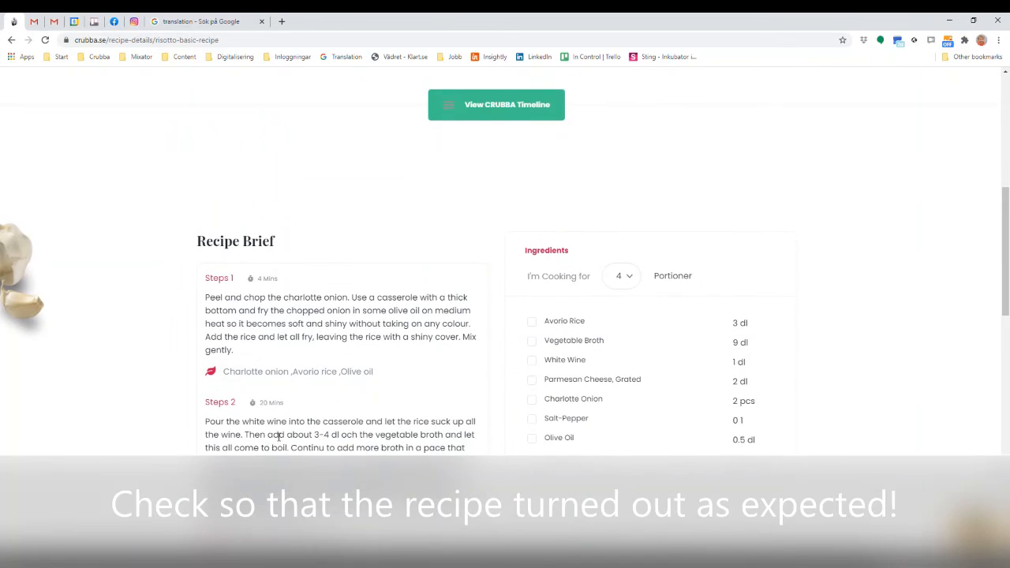
pyautogui.scroll(-1, 279, 442)
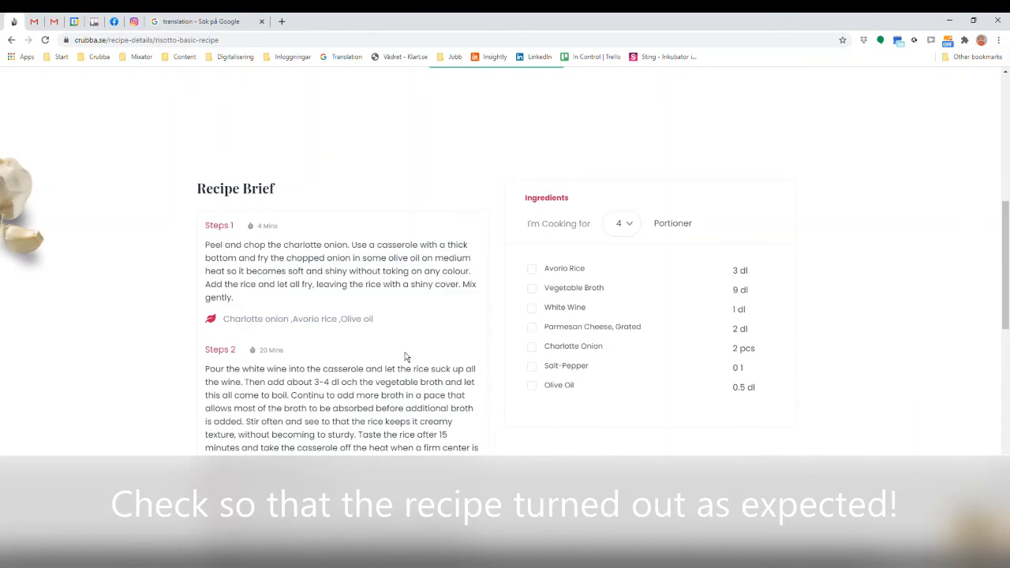
pyautogui.scroll(1, 418, 320)
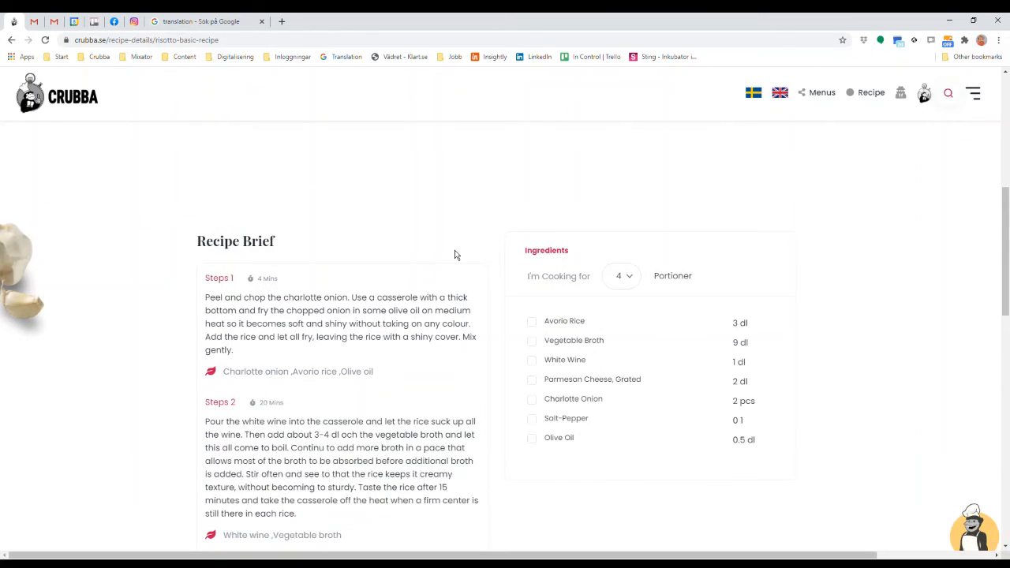
# Open the recipe's CRUBBA Timeline and adjust the duration of the final rest segment, the ready-to-serve step
pyautogui.scroll(1, 455, 254)
pyautogui.click(505, 165)
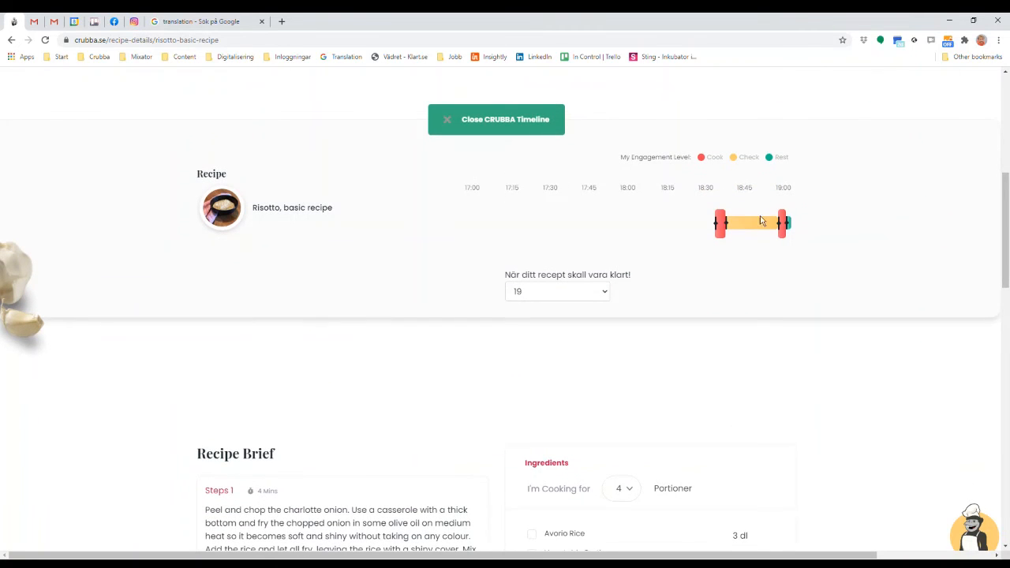
pyautogui.moveTo(792, 226)
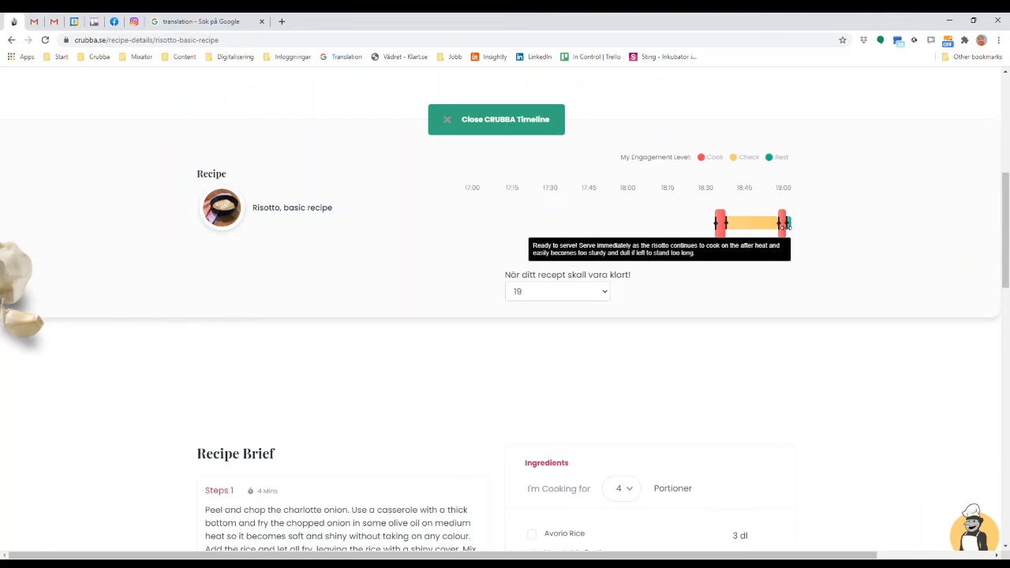
pyautogui.moveTo(790, 226); pyautogui.dragTo(778, 229)
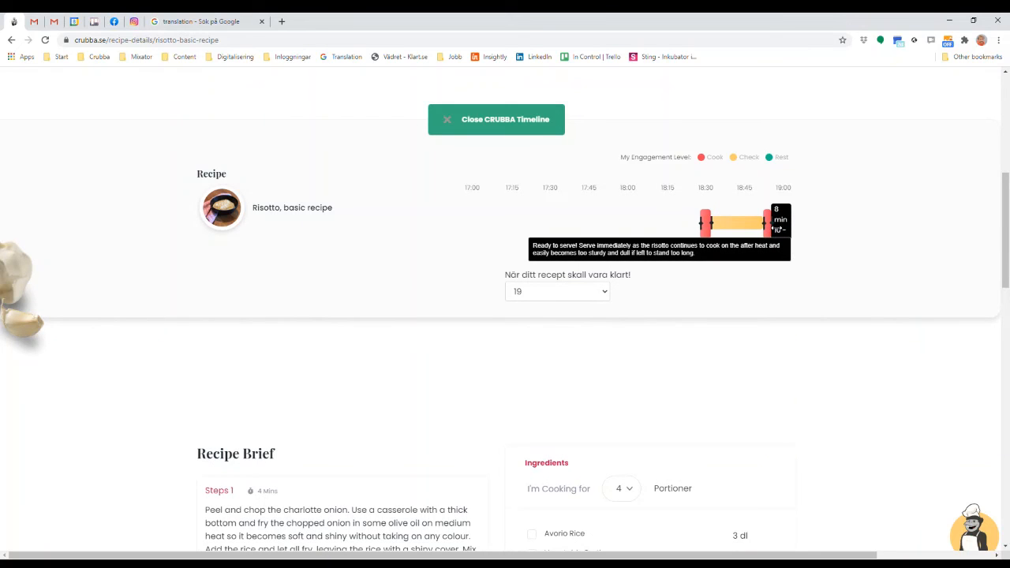
pyautogui.click(844, 288)
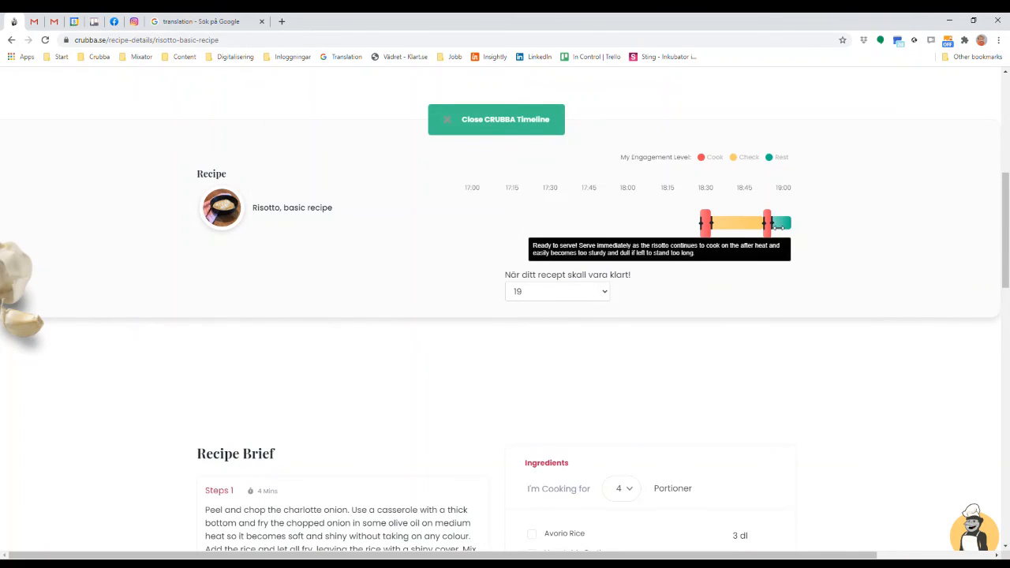
pyautogui.moveTo(777, 229); pyautogui.dragTo(789, 228)
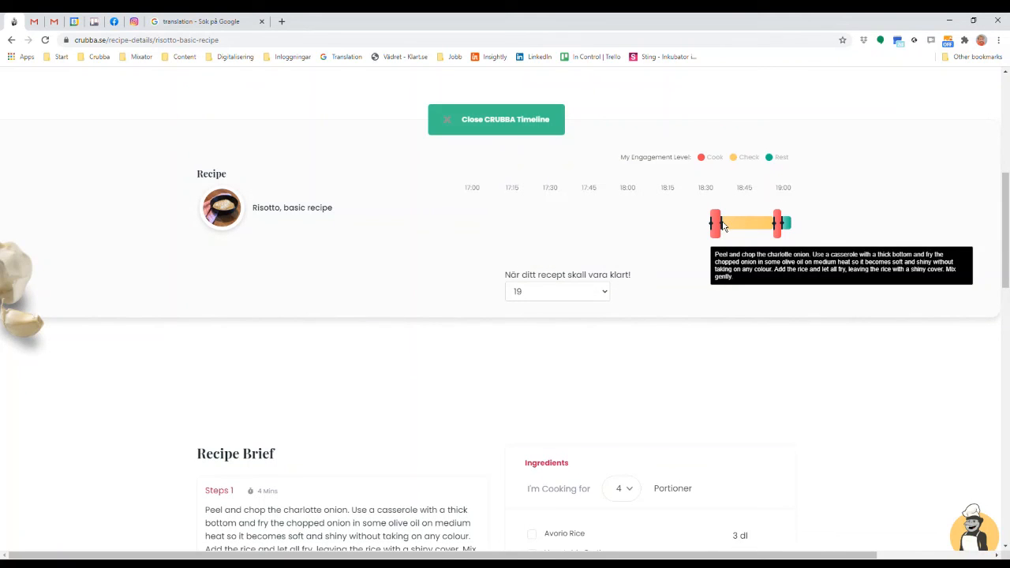
pyautogui.moveTo(742, 228)
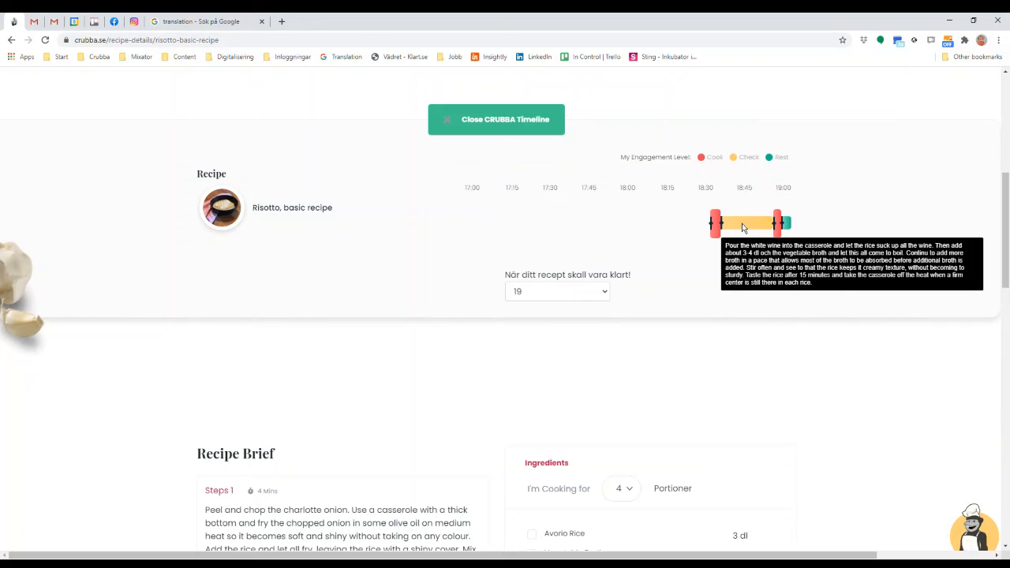
pyautogui.moveTo(786, 228)
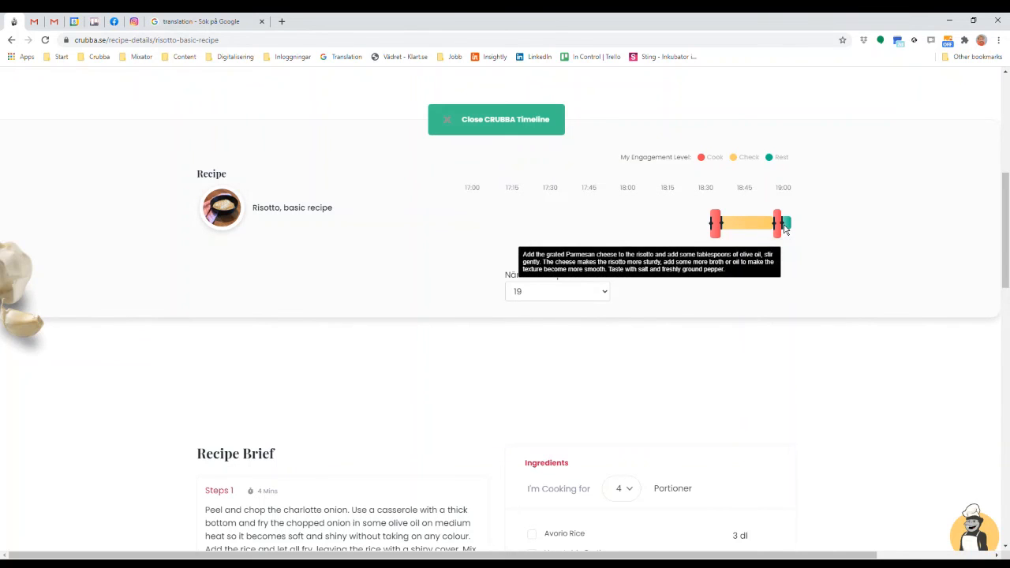